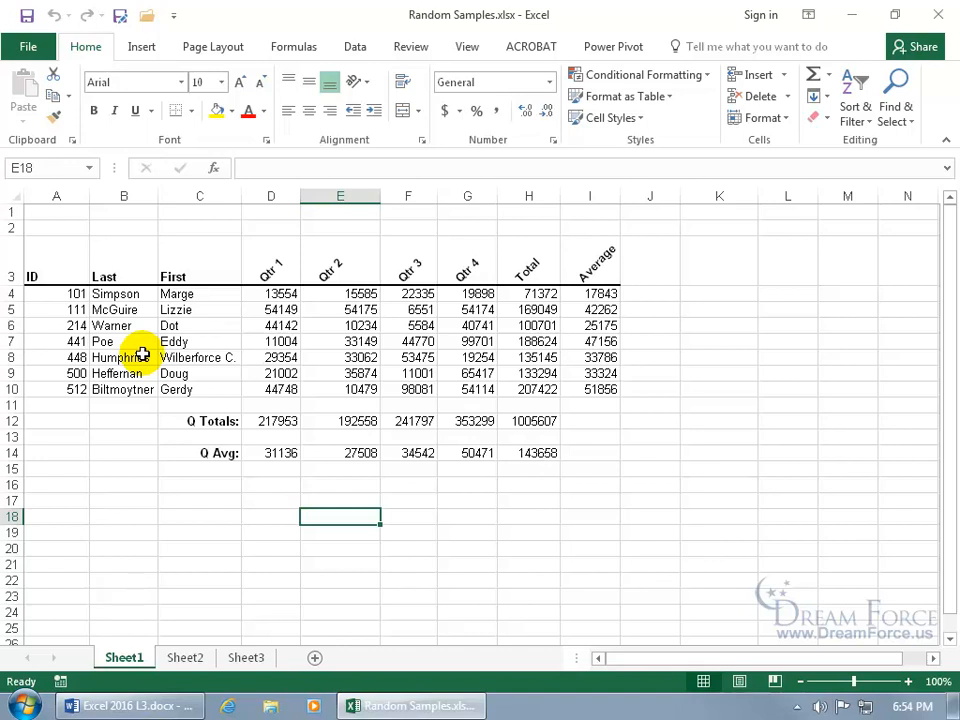
- Enable the Analysis ToolPak add-in through the Excel add-ins options
left_click(30, 48)
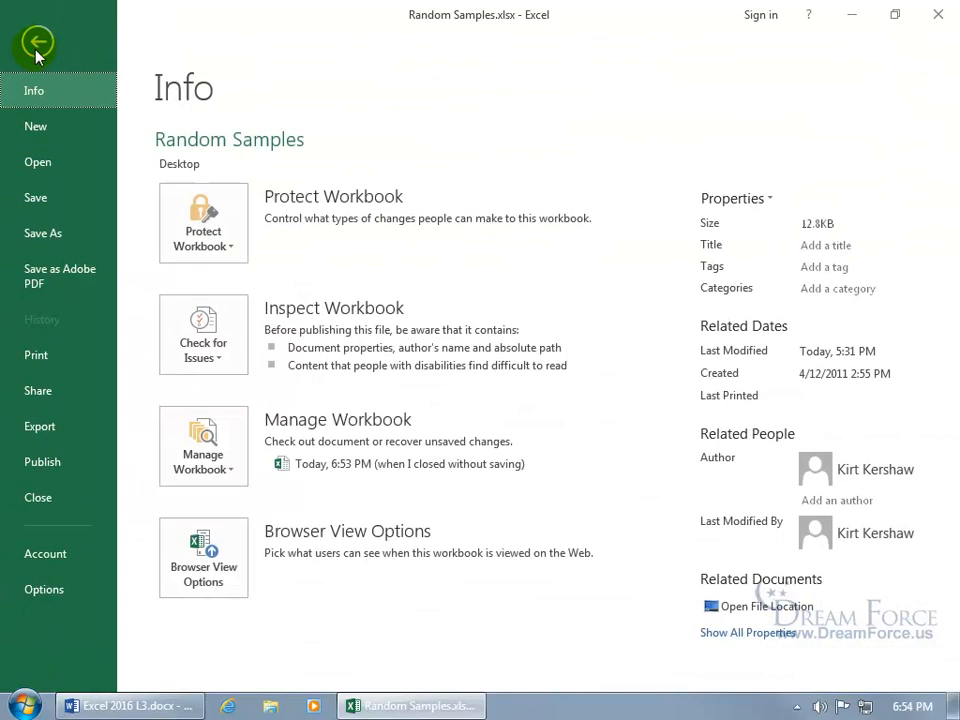
left_click(44, 590)
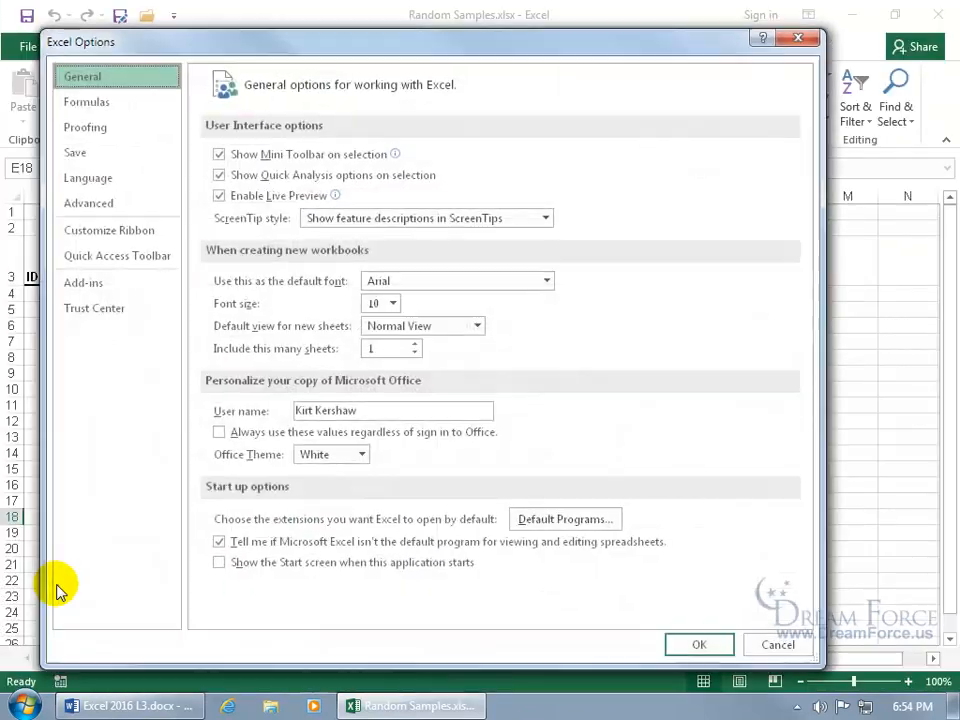
left_click(98, 284)
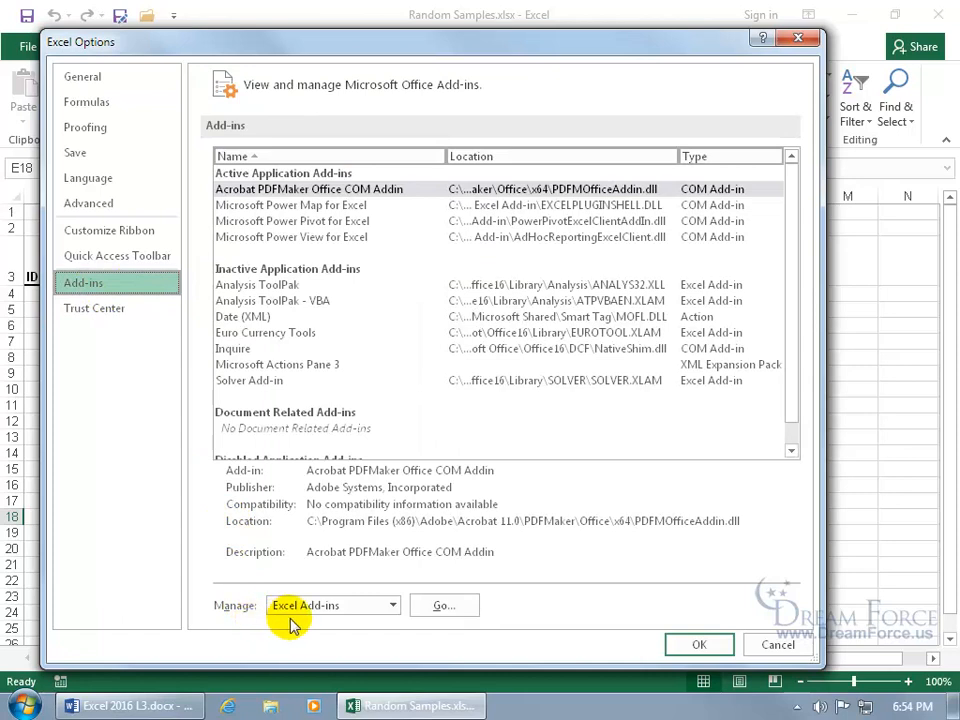
left_click(442, 608)
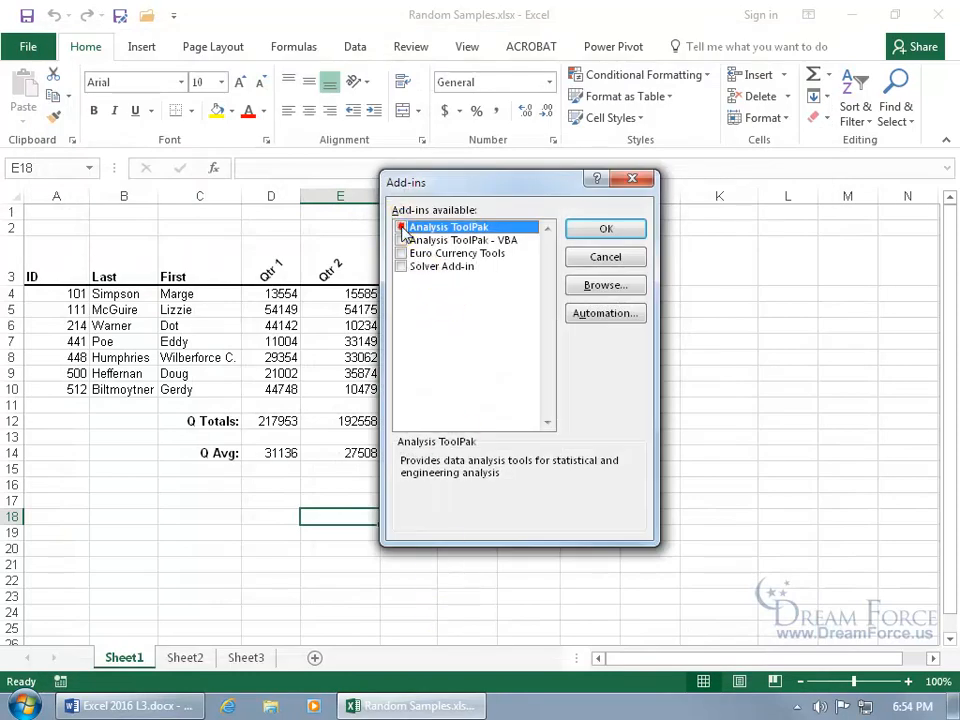
left_click(401, 228)
left_click(590, 232)
- Start the Sampling data analysis tool and set its input range to the IDs in A4:A10 of Sheet1
left_click(360, 52)
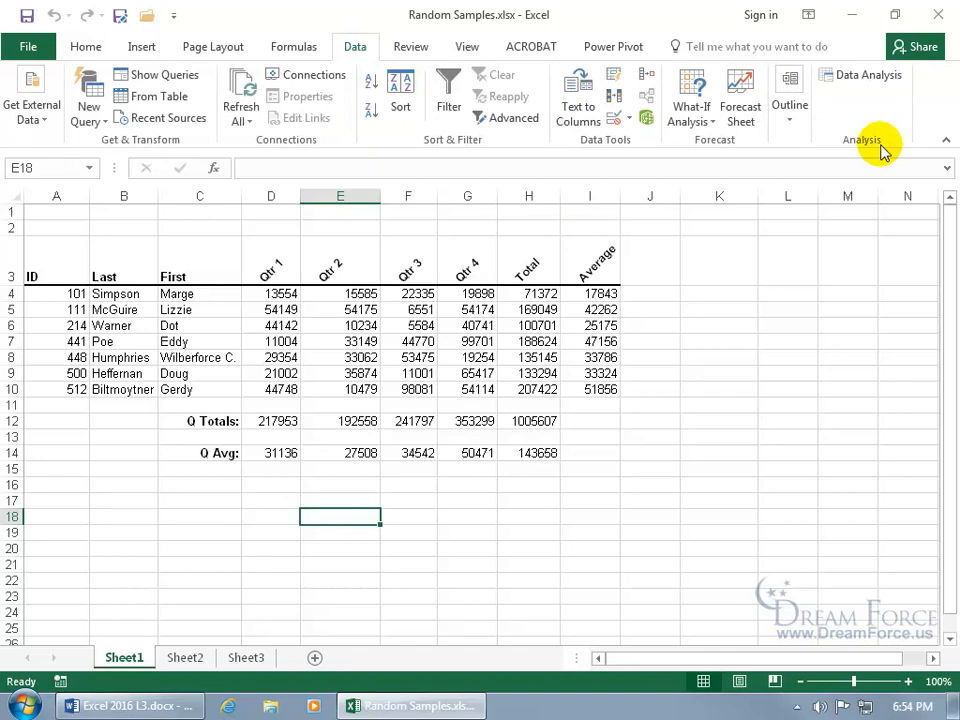
left_click(857, 80)
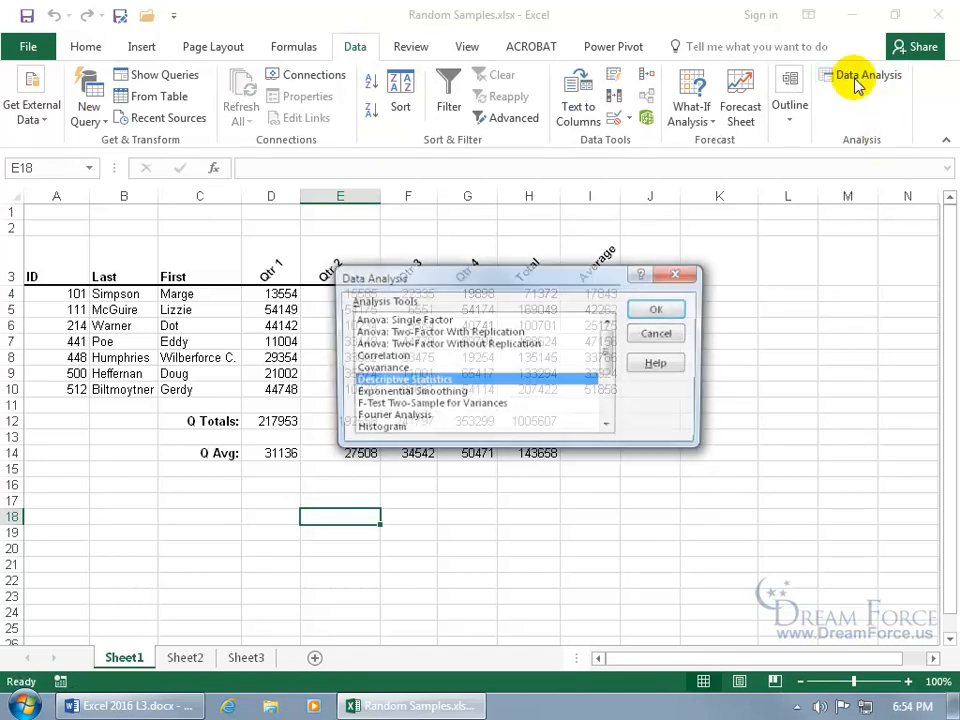
left_click_drag(609, 345, 609, 386)
left_click(375, 381)
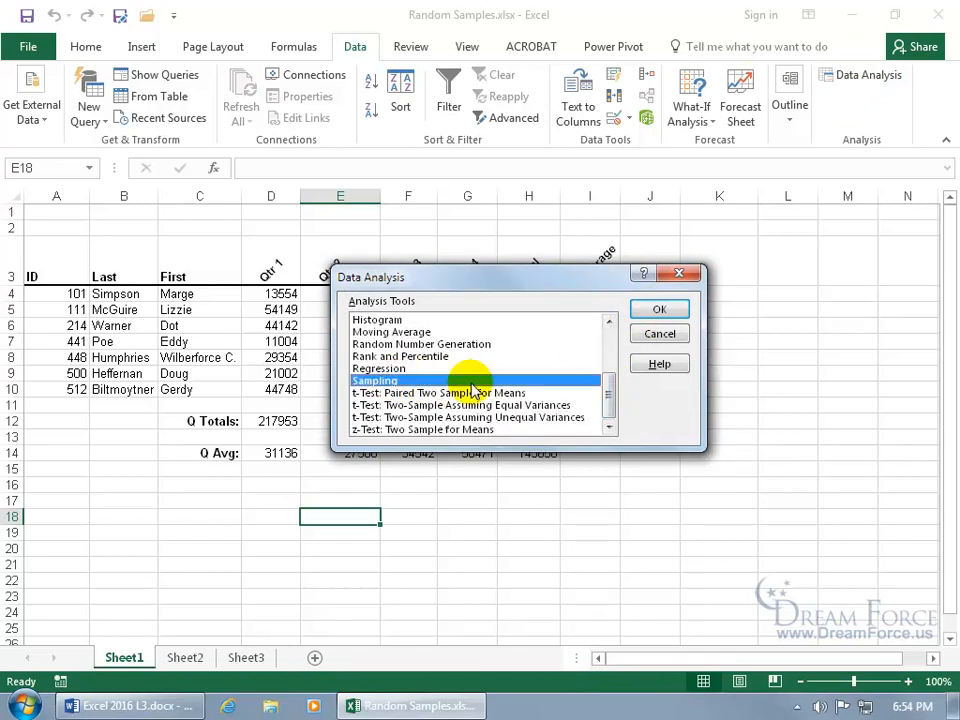
left_click(655, 313)
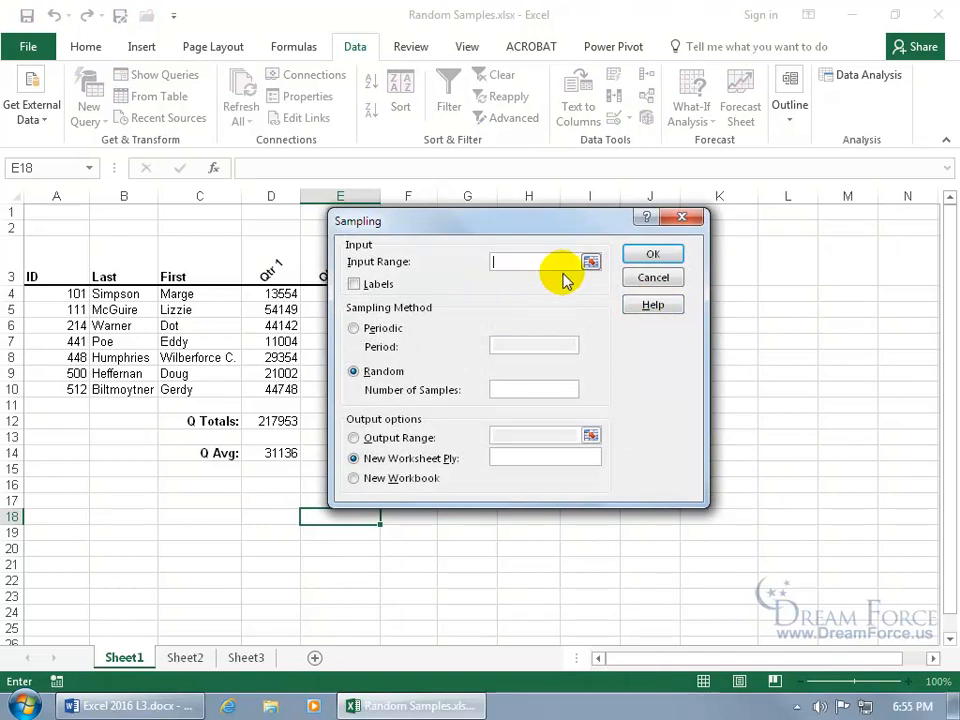
left_click(591, 262)
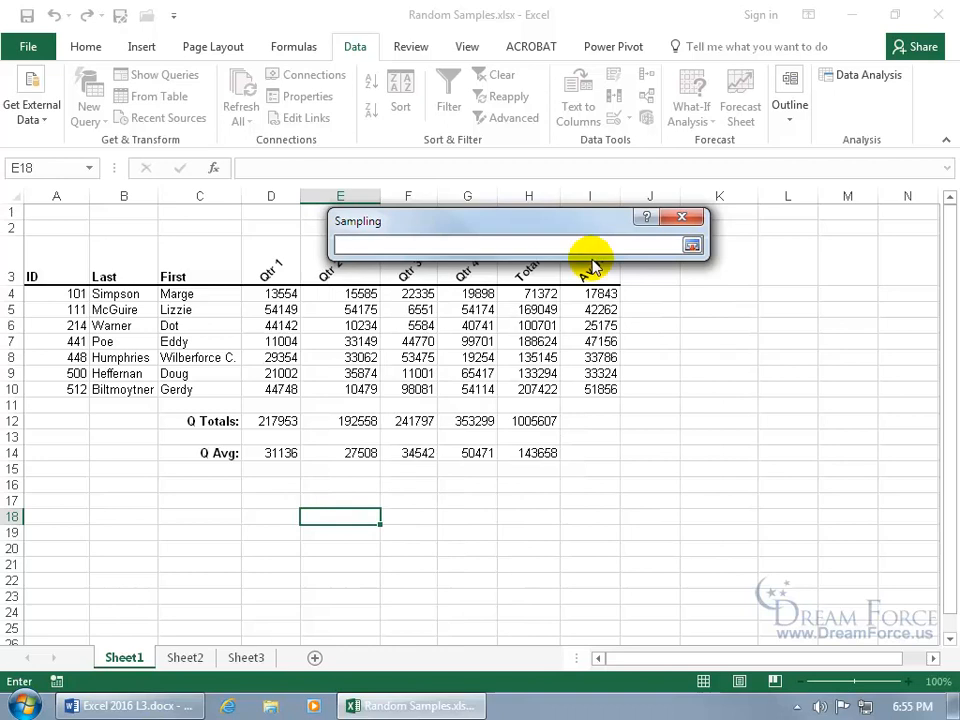
left_click_drag(85, 294, 75, 389)
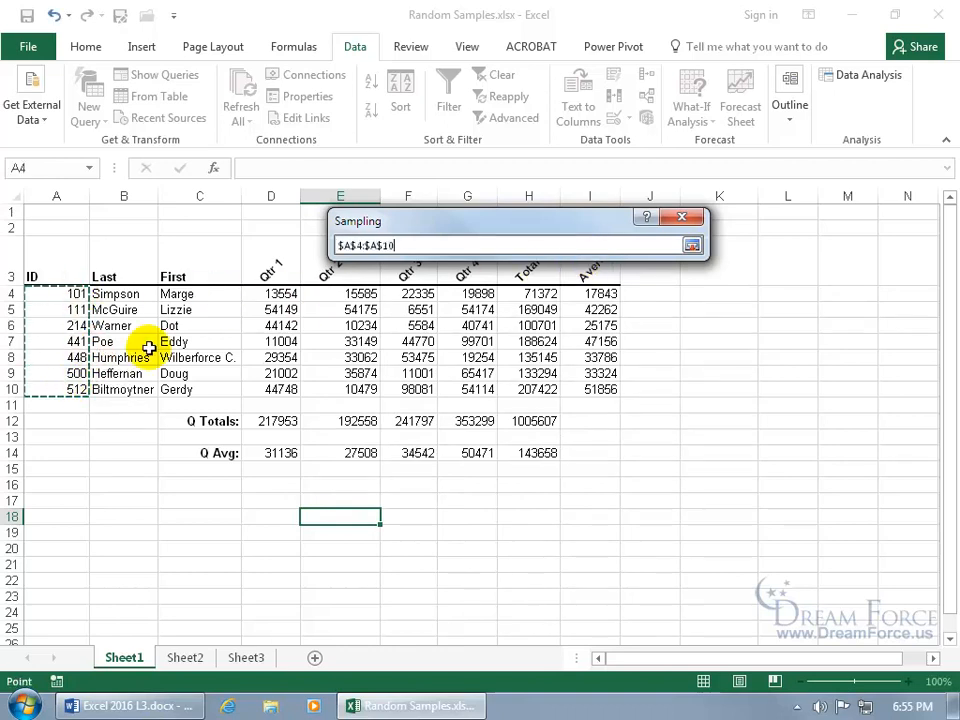
key("Return")
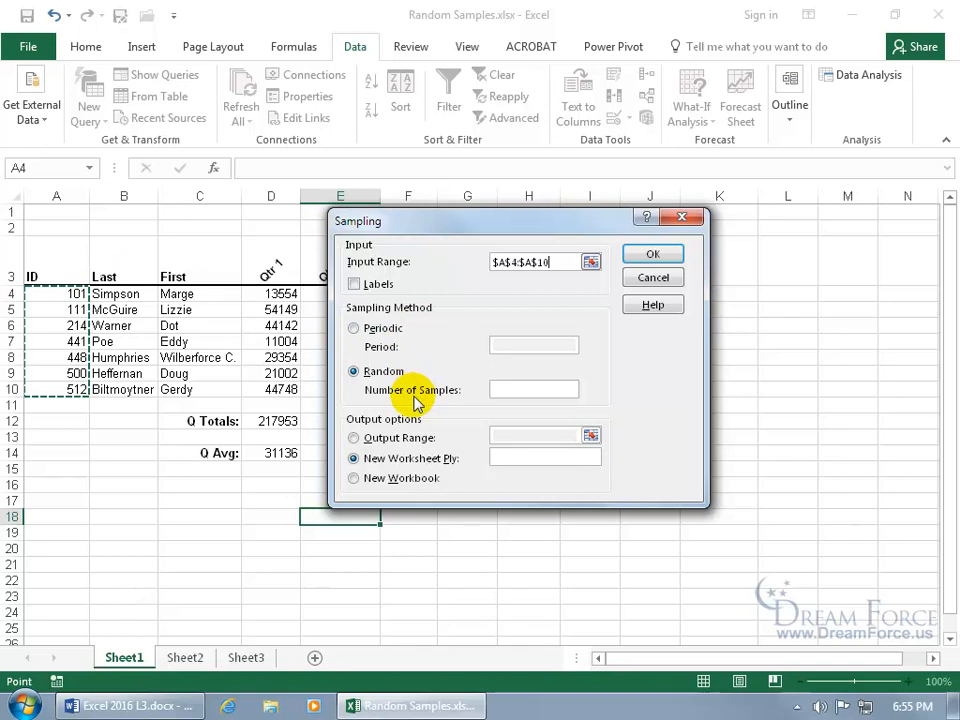
- Draw 2 random samples and output them to a new worksheet named Vacation Winners
left_click(507, 390)
type("2")
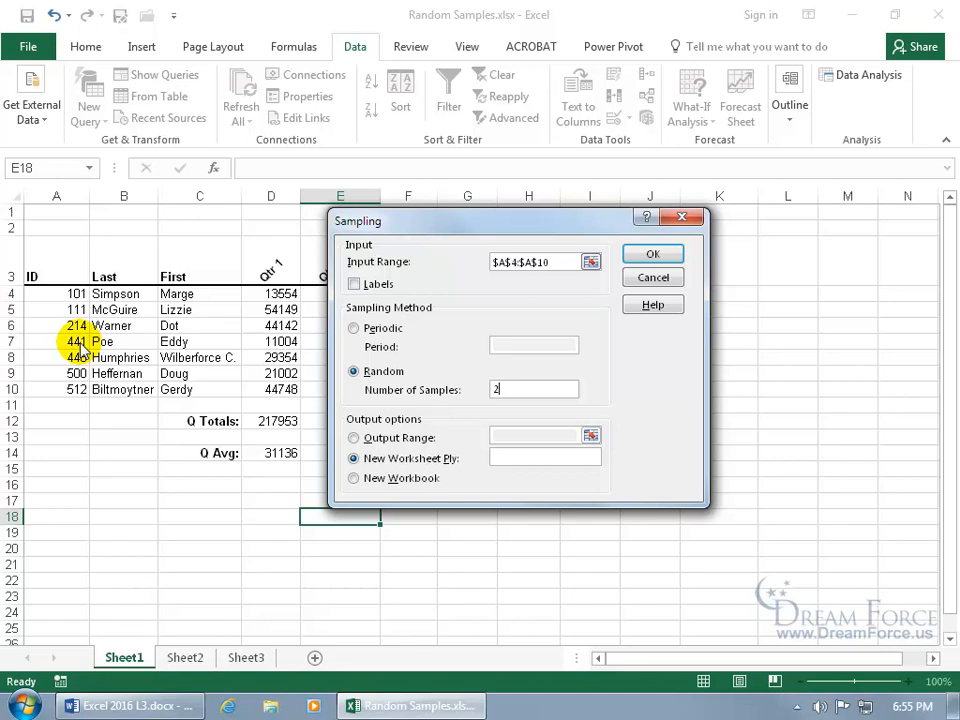
left_click(354, 437)
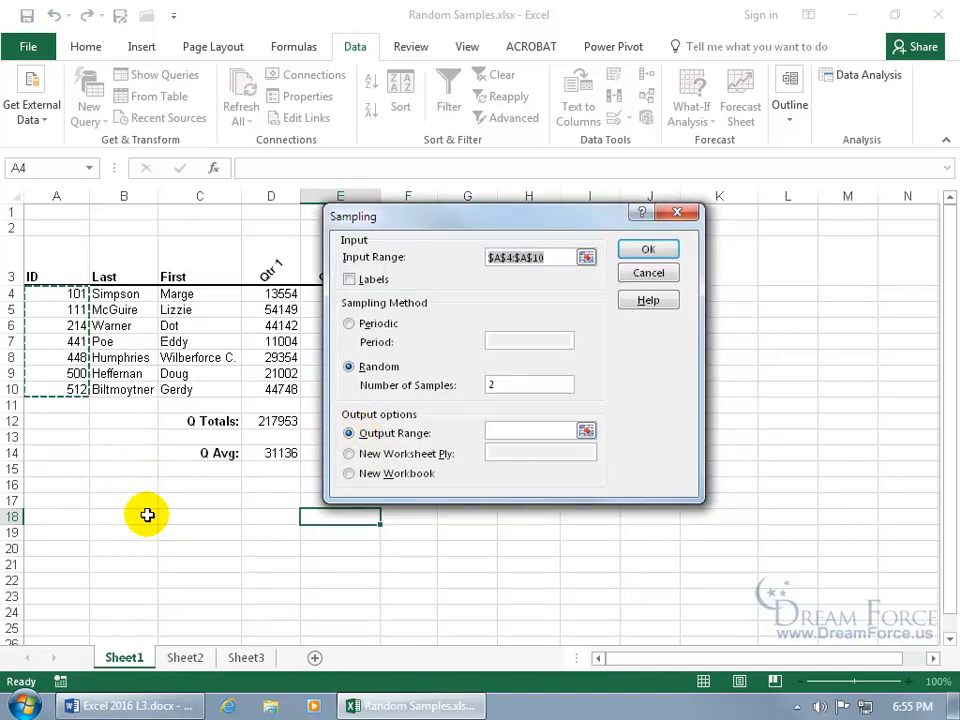
left_click(349, 453)
left_click(510, 447)
type("Vacation Winners")
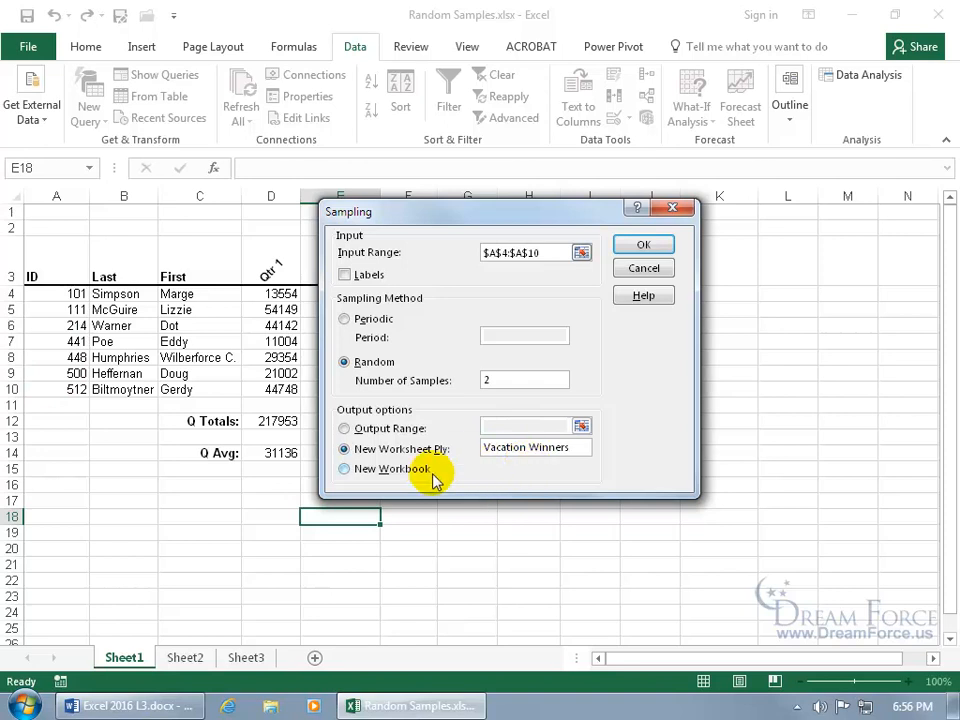
left_click(643, 244)
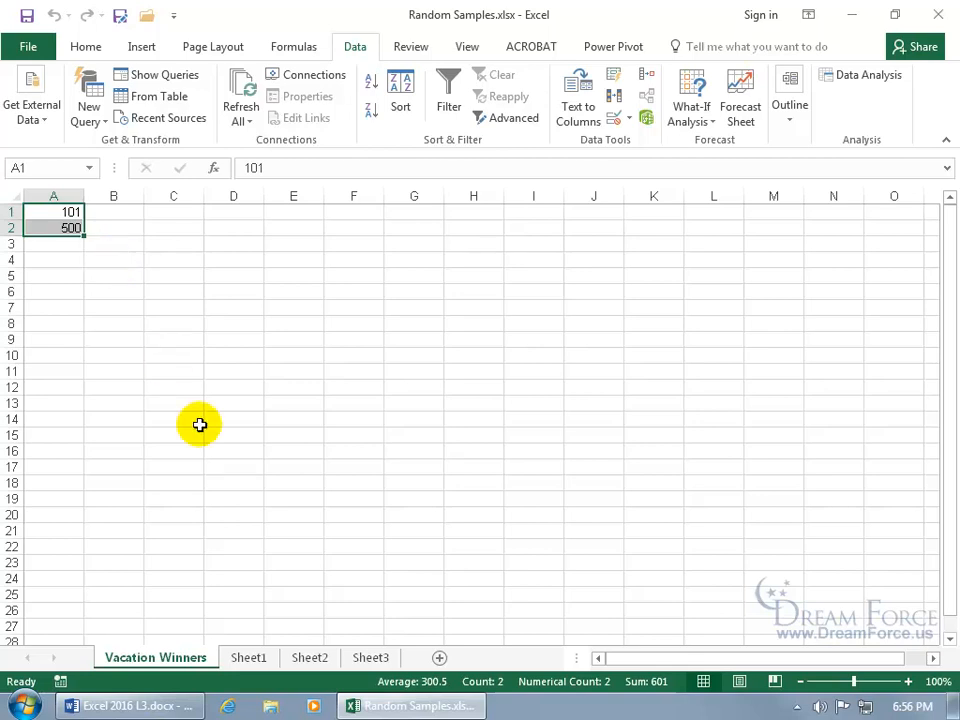
- Enter =VLOOKUP(A1,Sheet1!A4:B10,2) in cell B1 of the Vacation Winners sheet to look up the last name for the first sampled ID
left_click(250, 657)
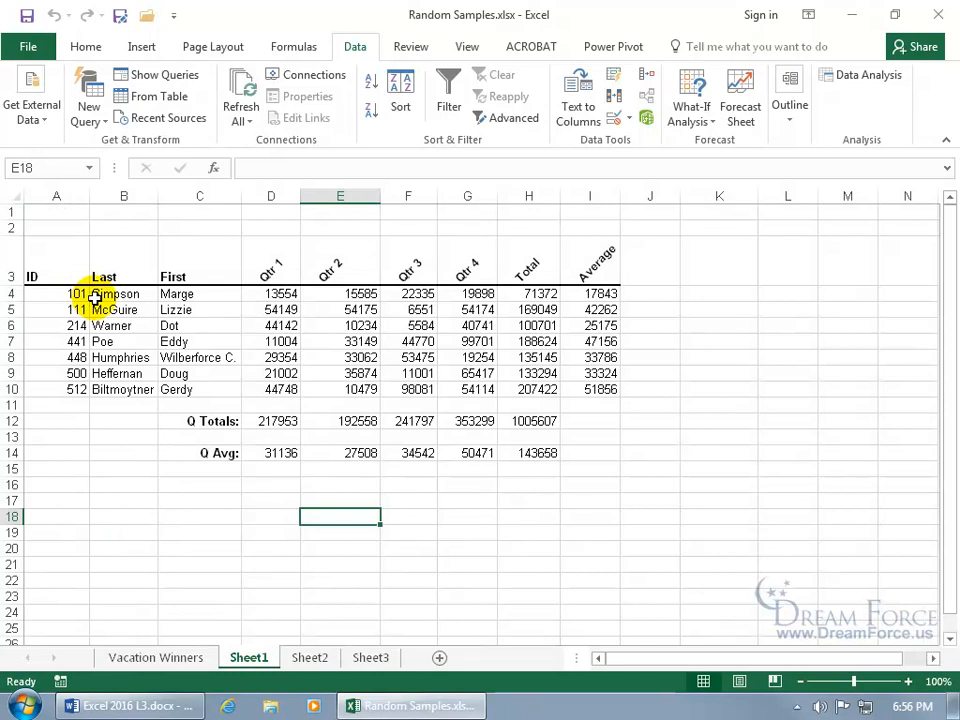
left_click(154, 658)
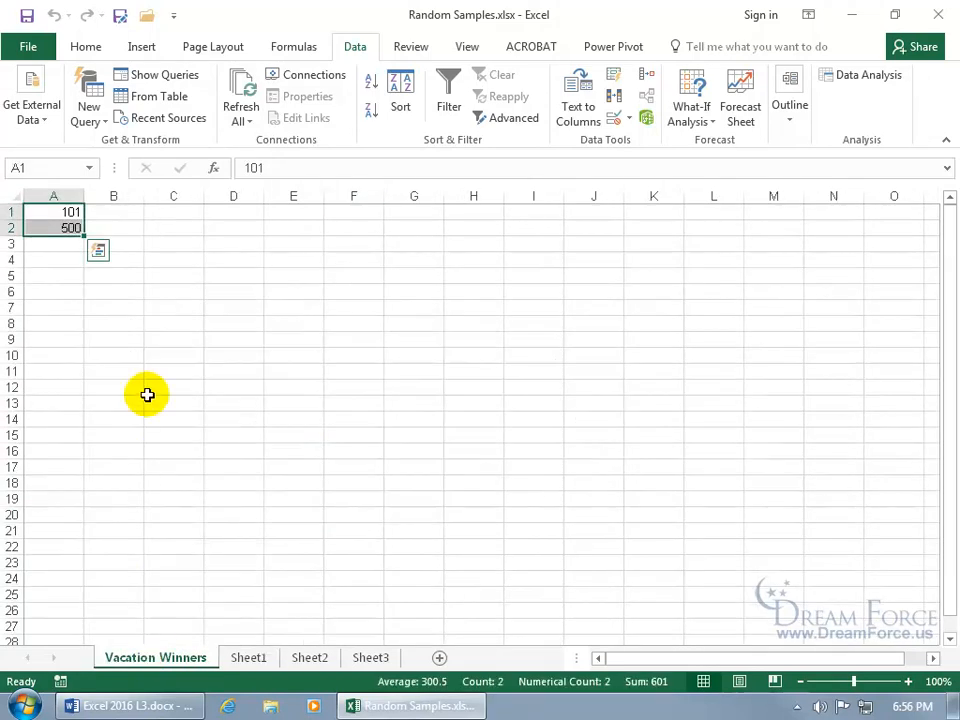
left_click(124, 212)
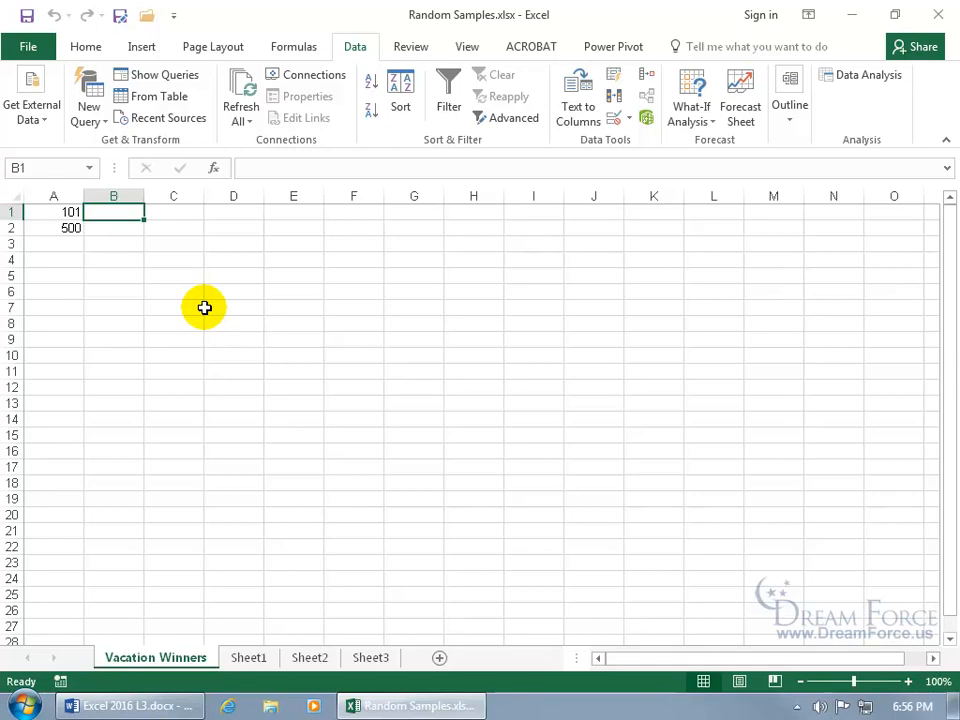
type("=vl")
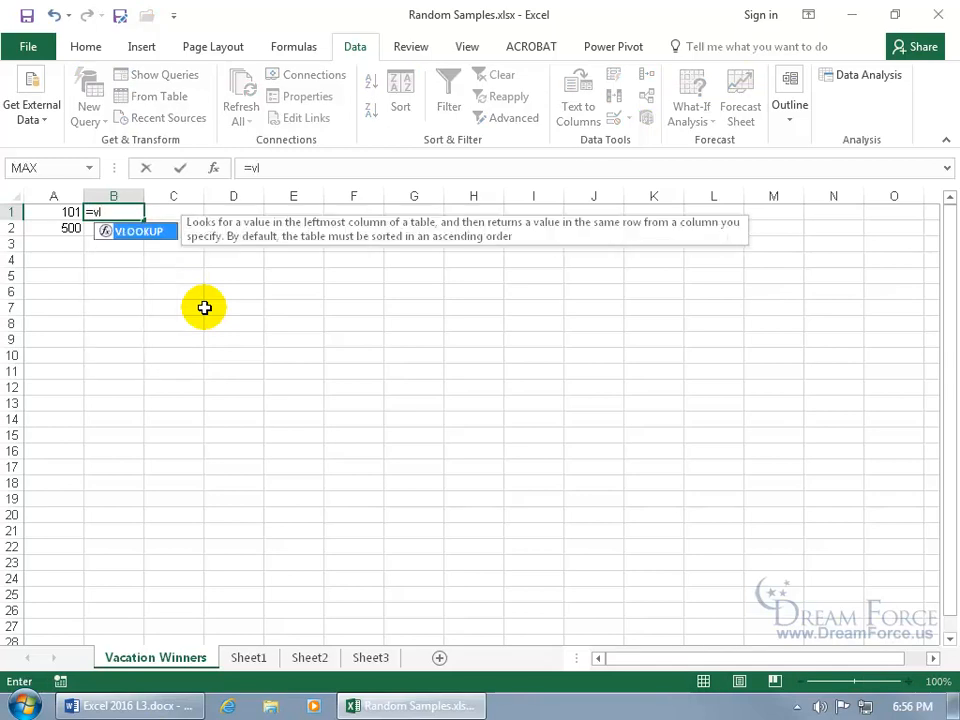
key("Tab")
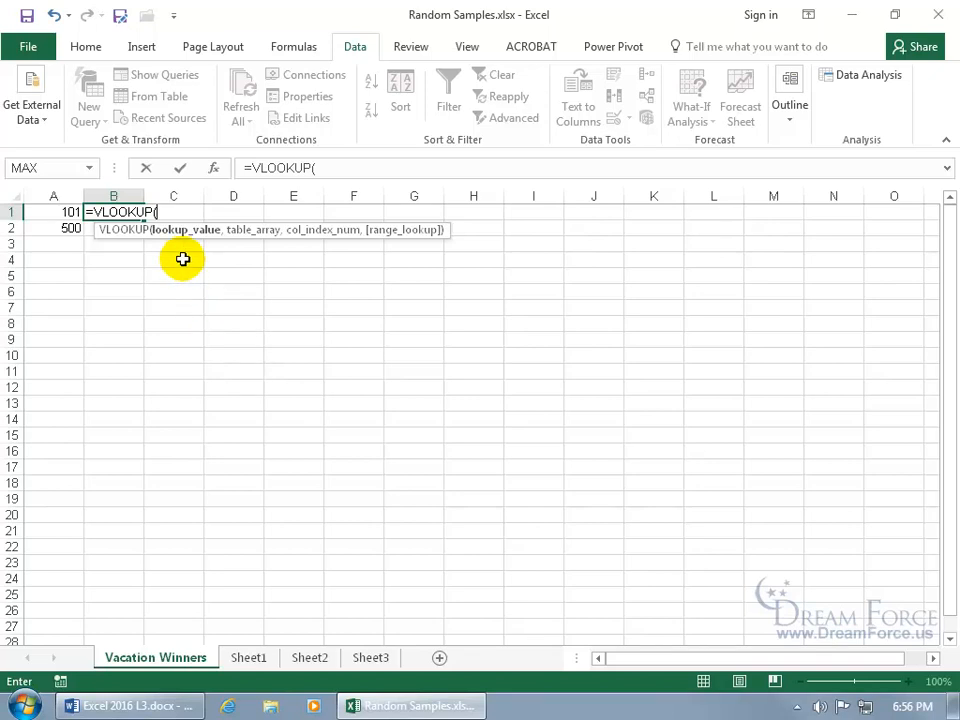
left_click(66, 211)
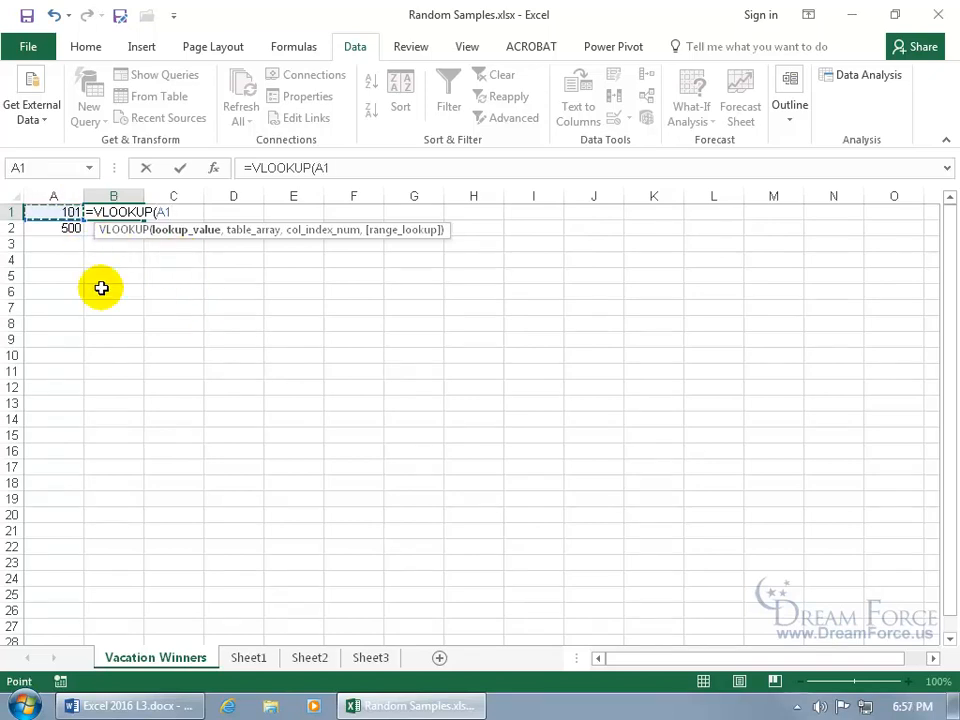
type(",")
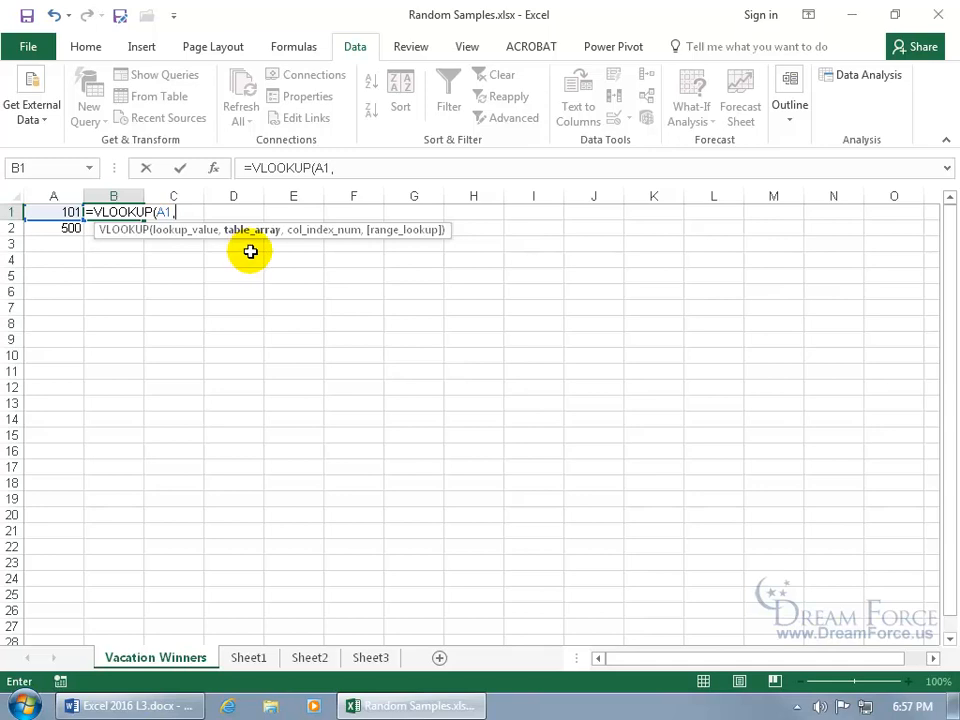
left_click(248, 658)
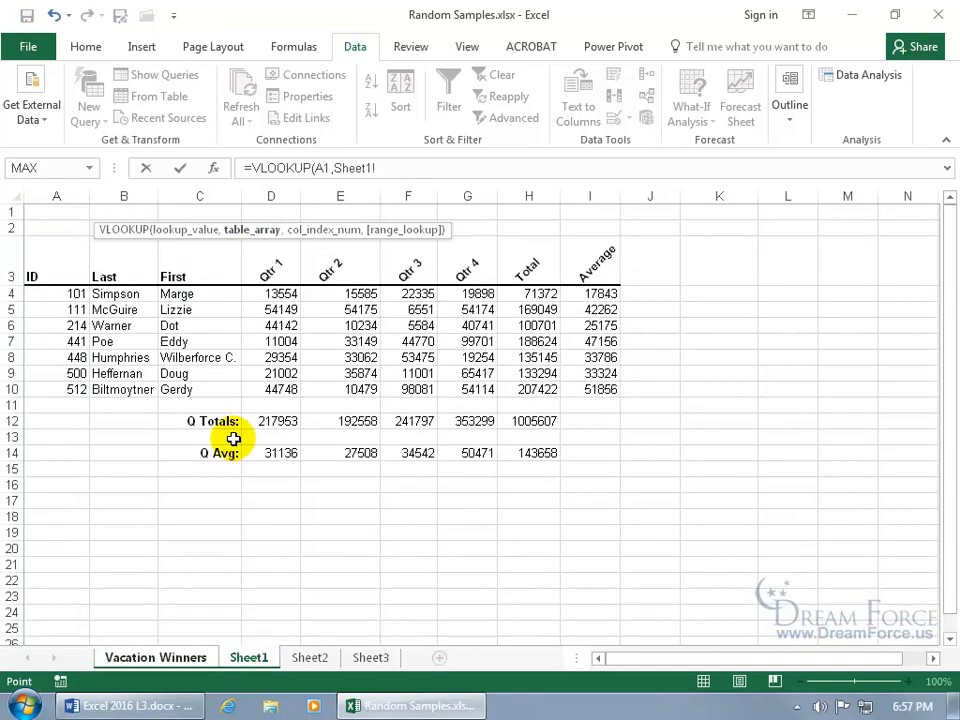
left_click_drag(70, 292, 139, 392)
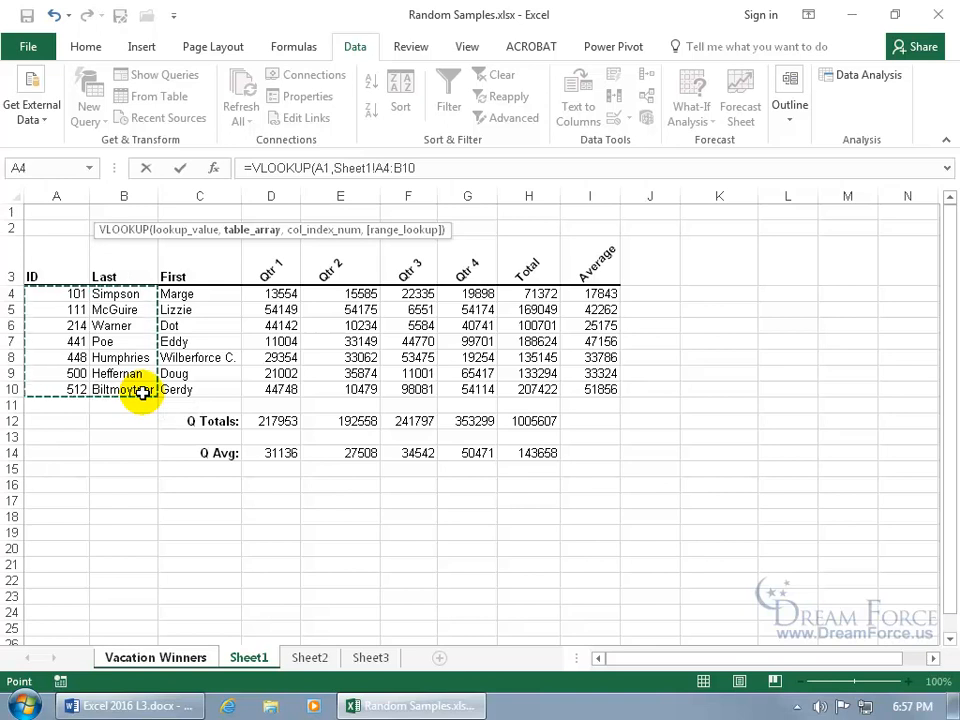
type(",")
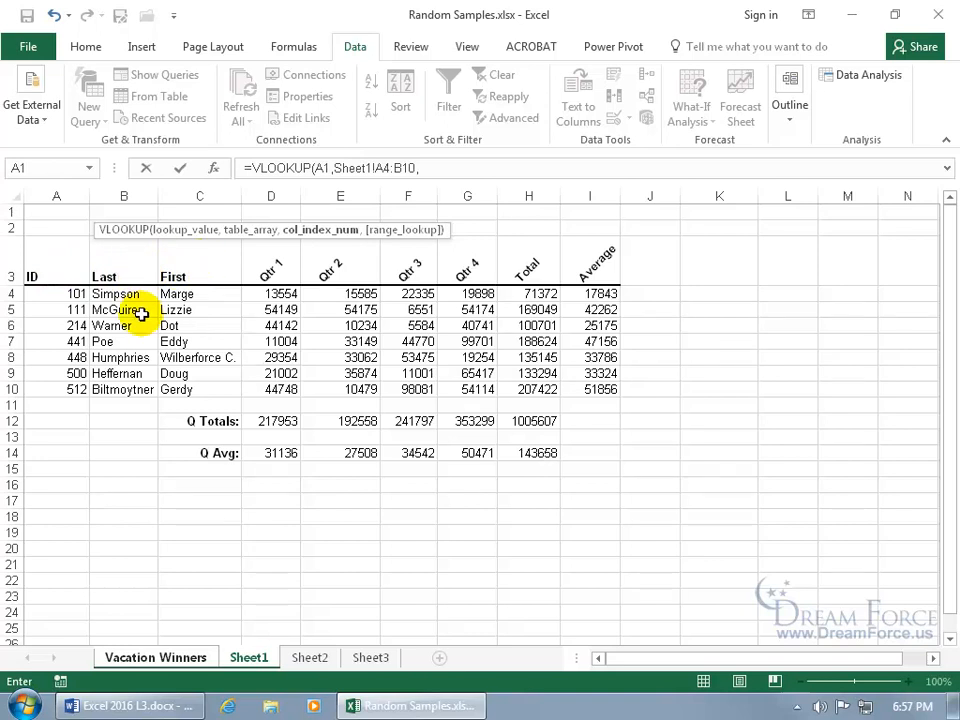
type("2")
key("Return")
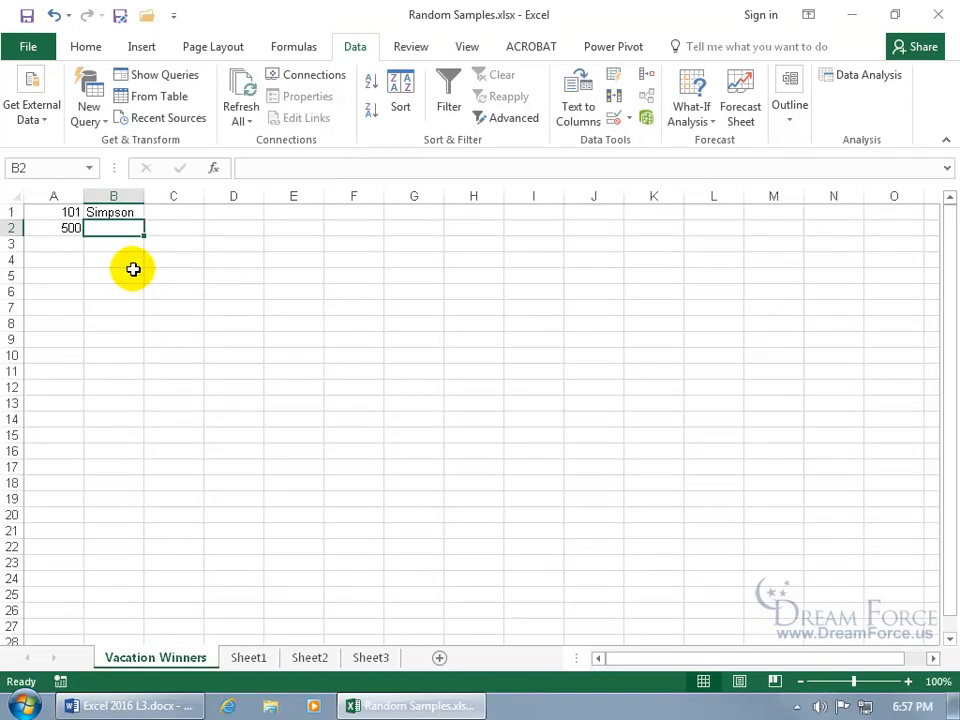
- Fill the lookup formula from B1 down to B2 and compare the table ranges in both cells' formulas
left_click(130, 212)
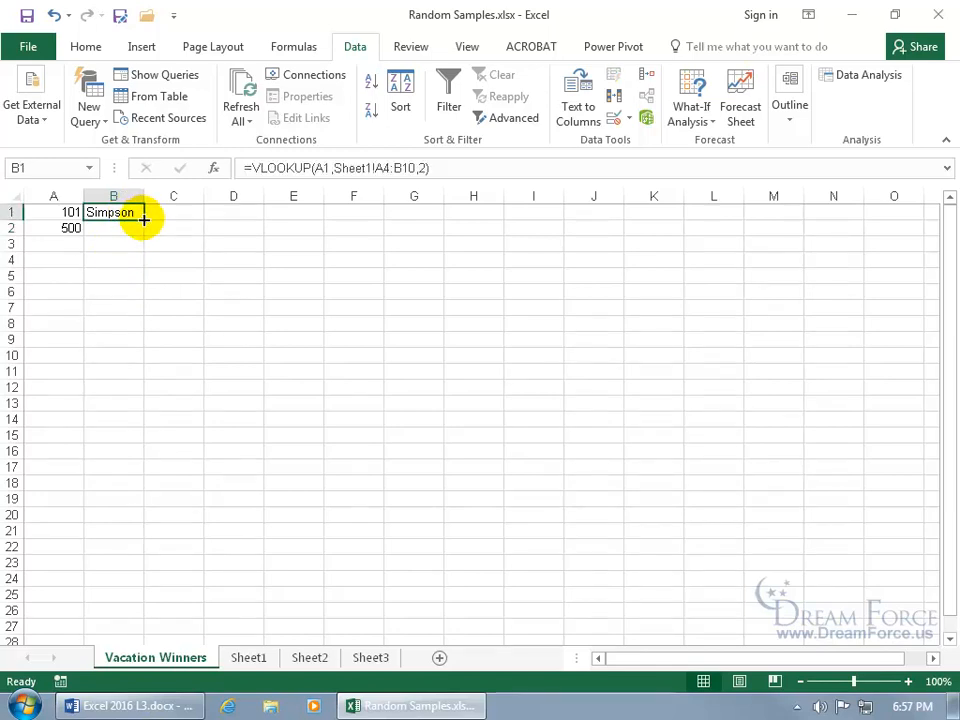
left_click_drag(144, 219, 144, 234)
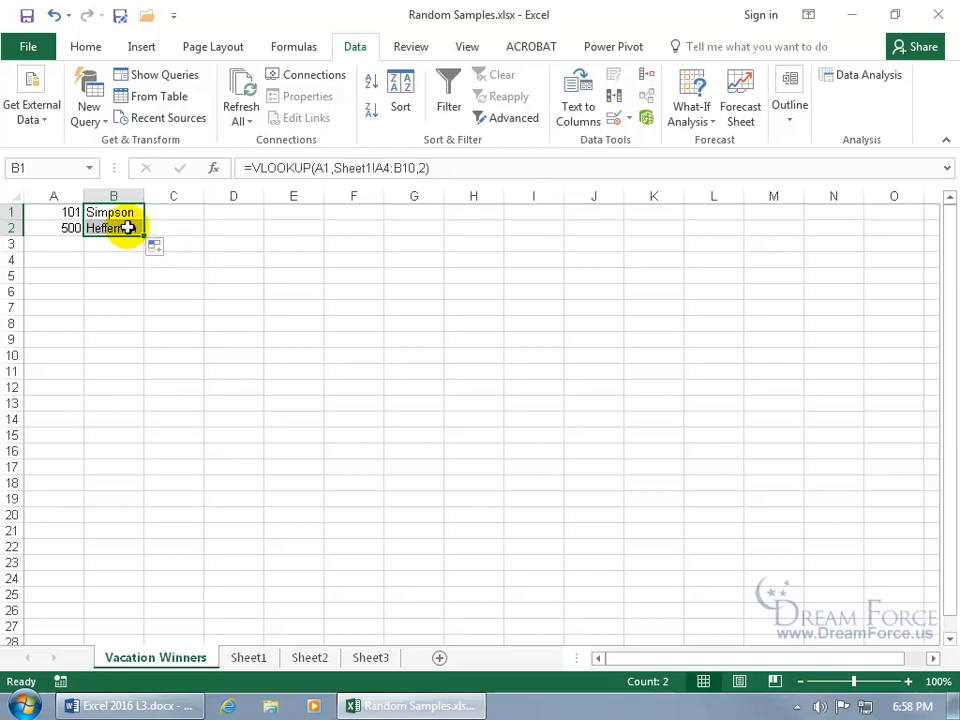
left_click(122, 212)
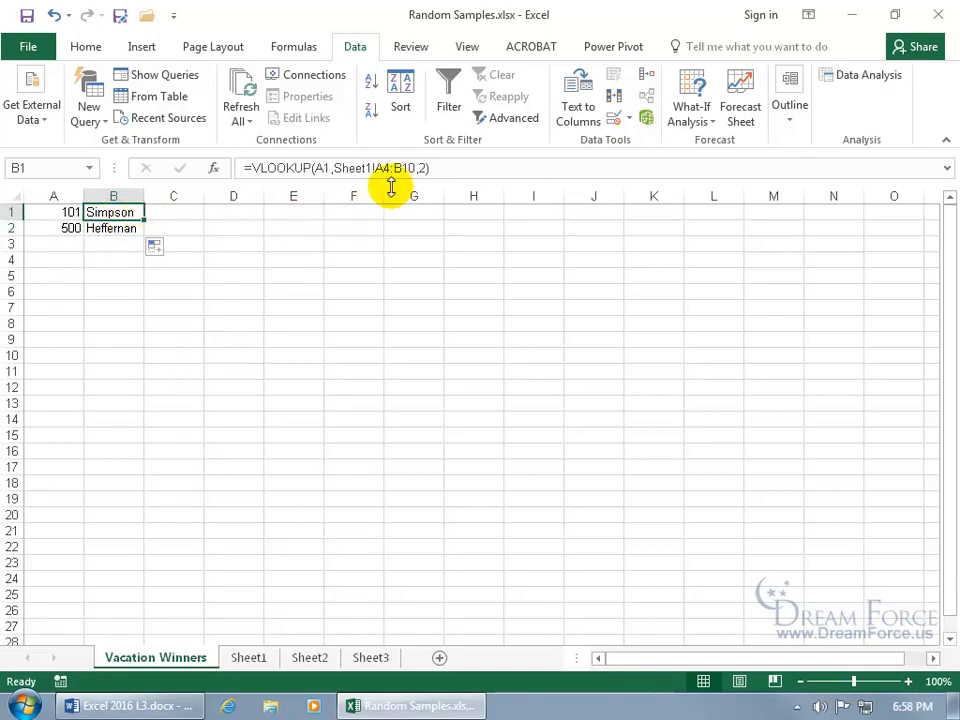
left_click(118, 229)
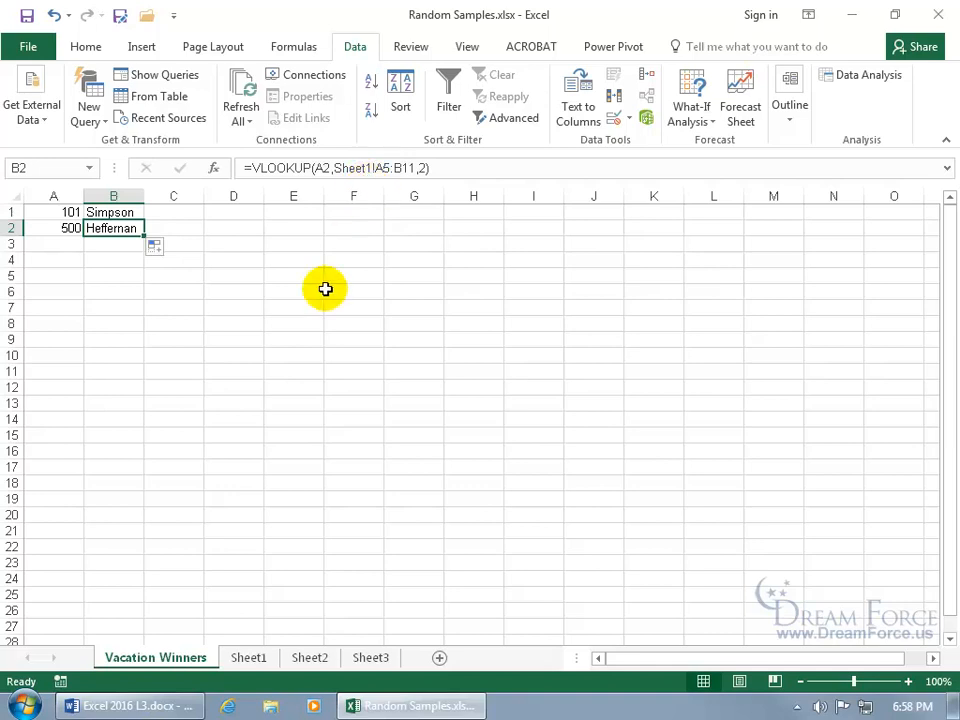
- Examine on Sheet1 which ID and last-name rows the original and the shifted lookup ranges cover
left_click(249, 658)
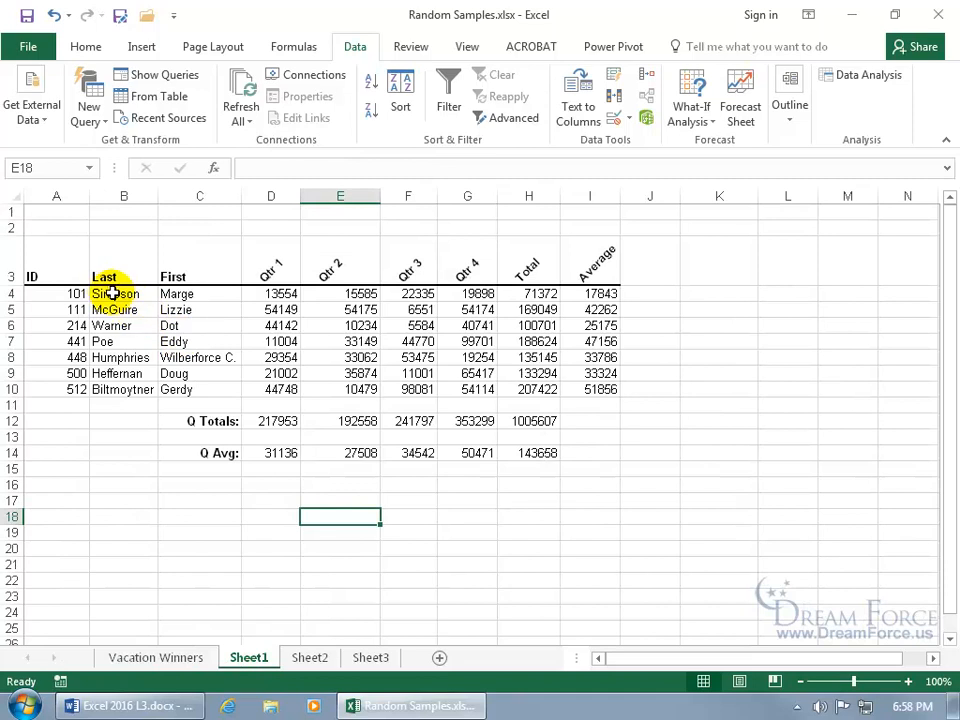
left_click(76, 293)
left_click_drag(76, 293, 137, 291)
left_click_drag(77, 309, 115, 310)
left_click_drag(75, 403, 121, 404)
left_click_drag(75, 293, 108, 294)
left_click_drag(75, 390, 115, 391)
- Lock the row references of the lookup range in the Vacation Winners B1 formula, making it Sheet1!A$4:B$10
left_click(188, 659)
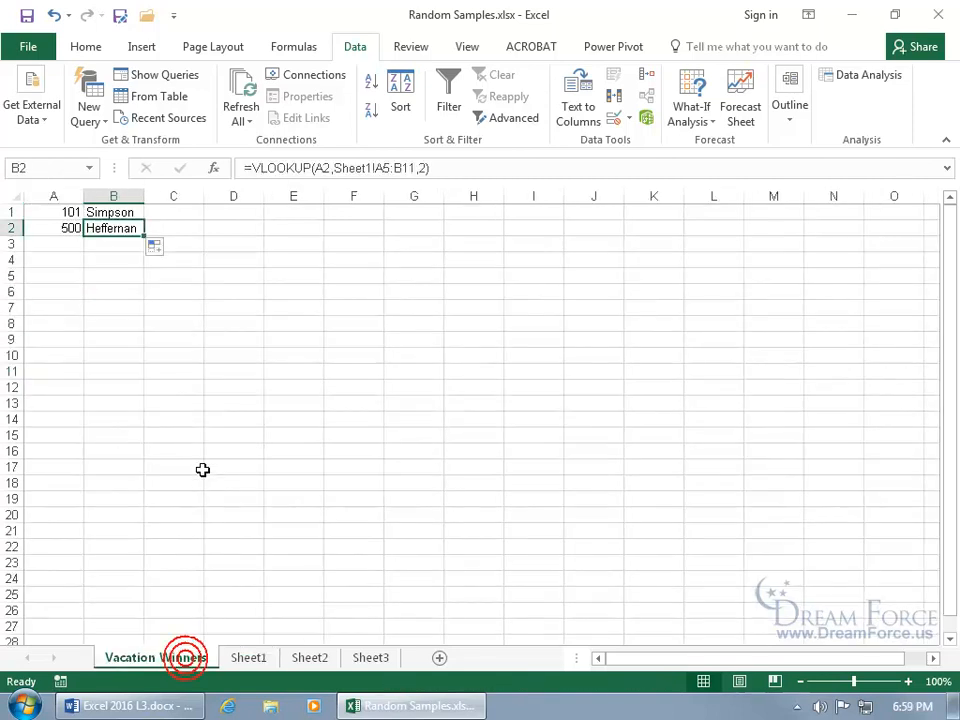
left_click(126, 212)
left_click(126, 212)
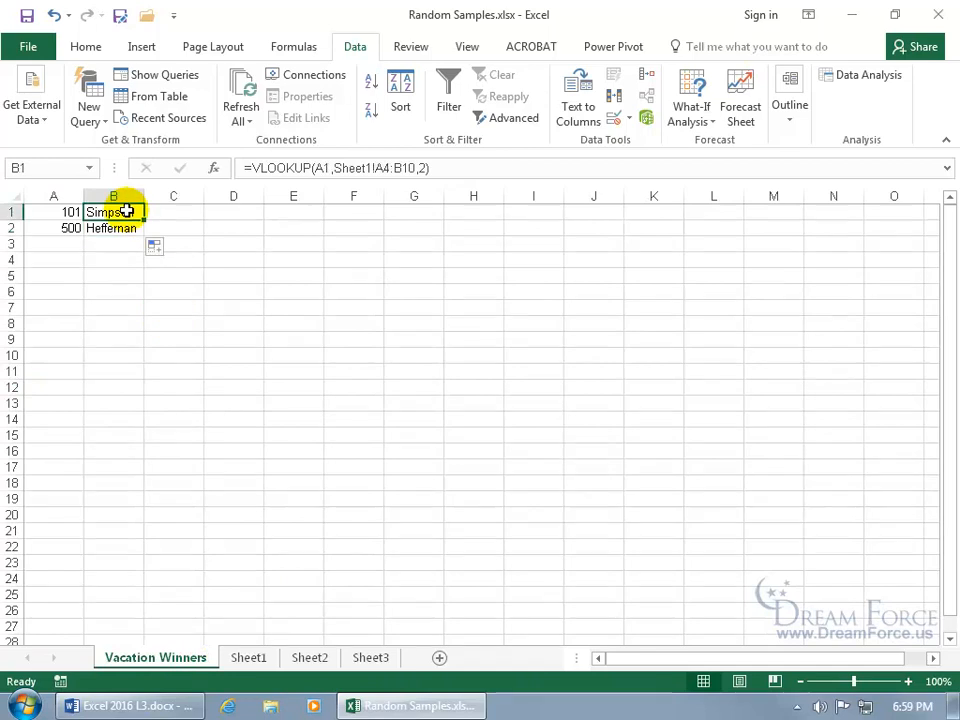
left_click(383, 168)
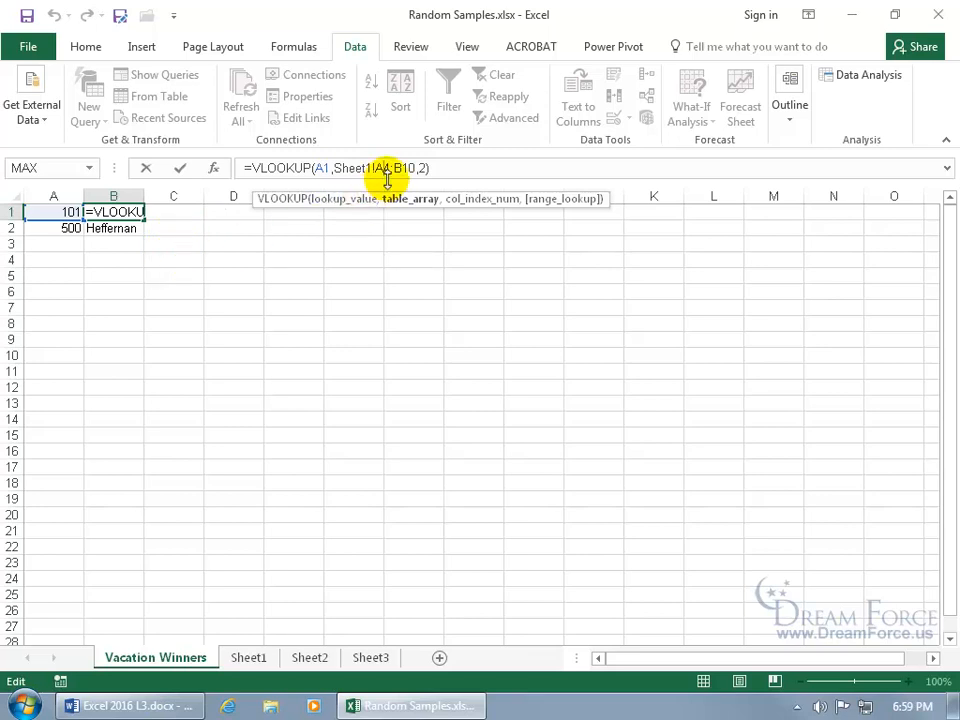
left_click(387, 170)
type("$")
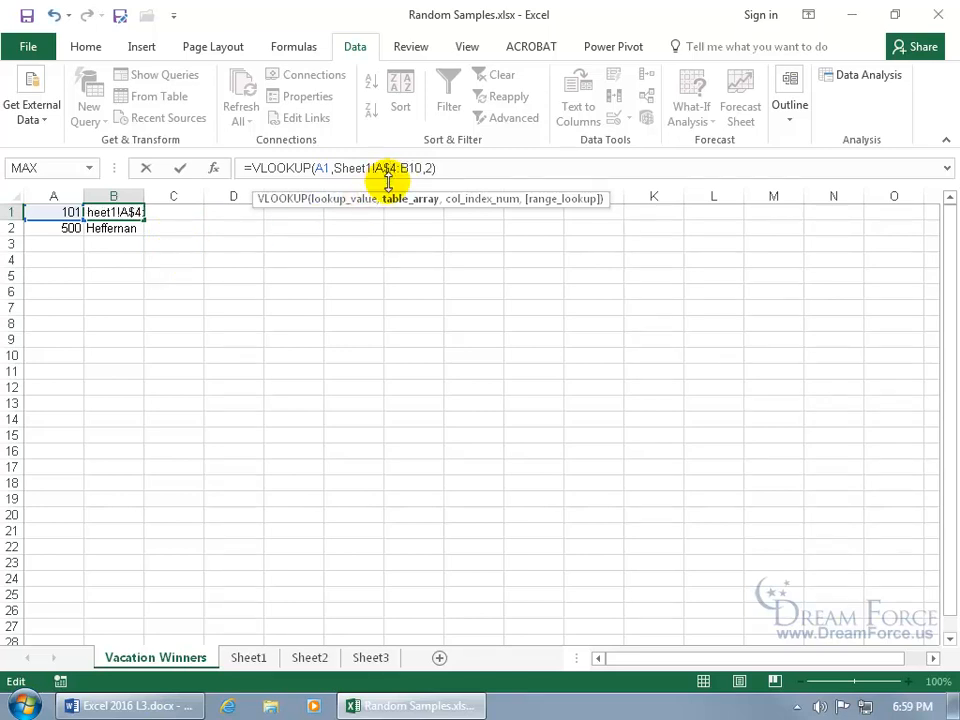
left_click(408, 168)
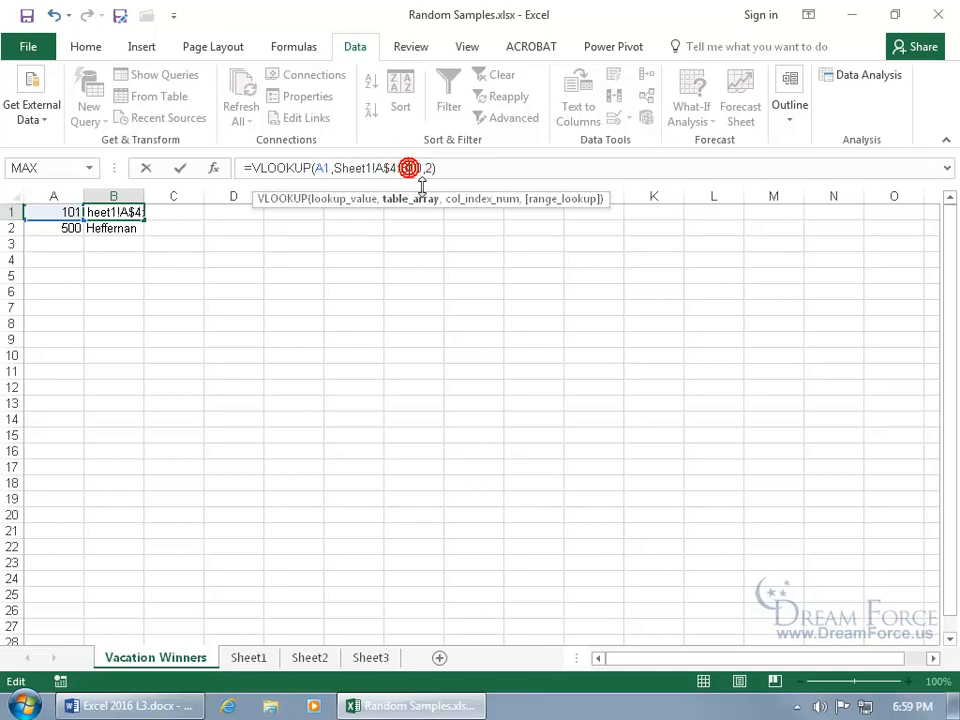
type("$")
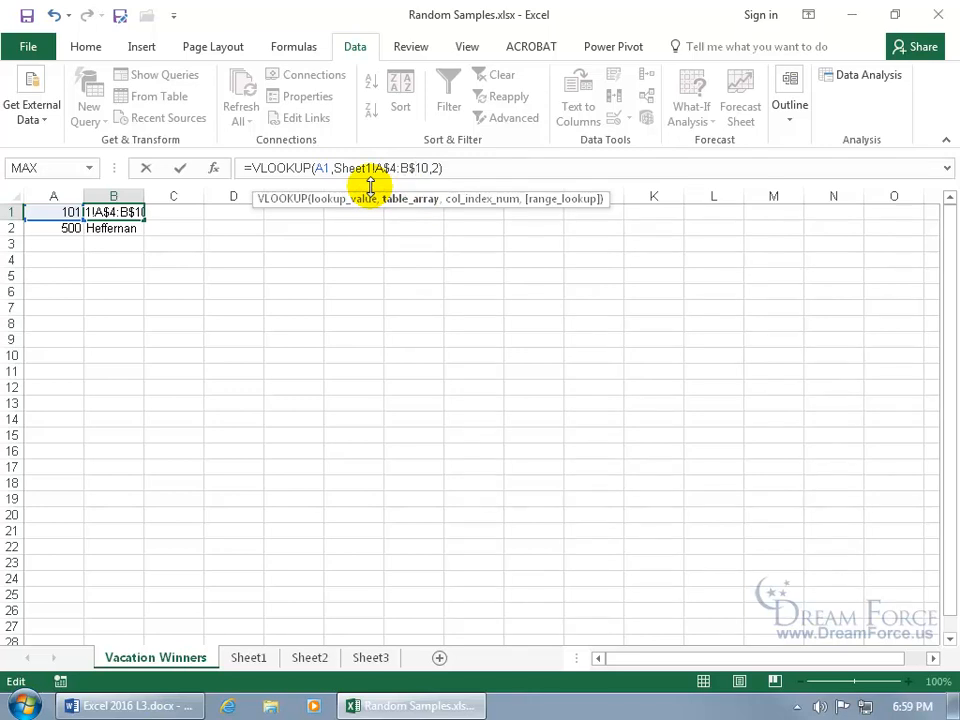
key("Return")
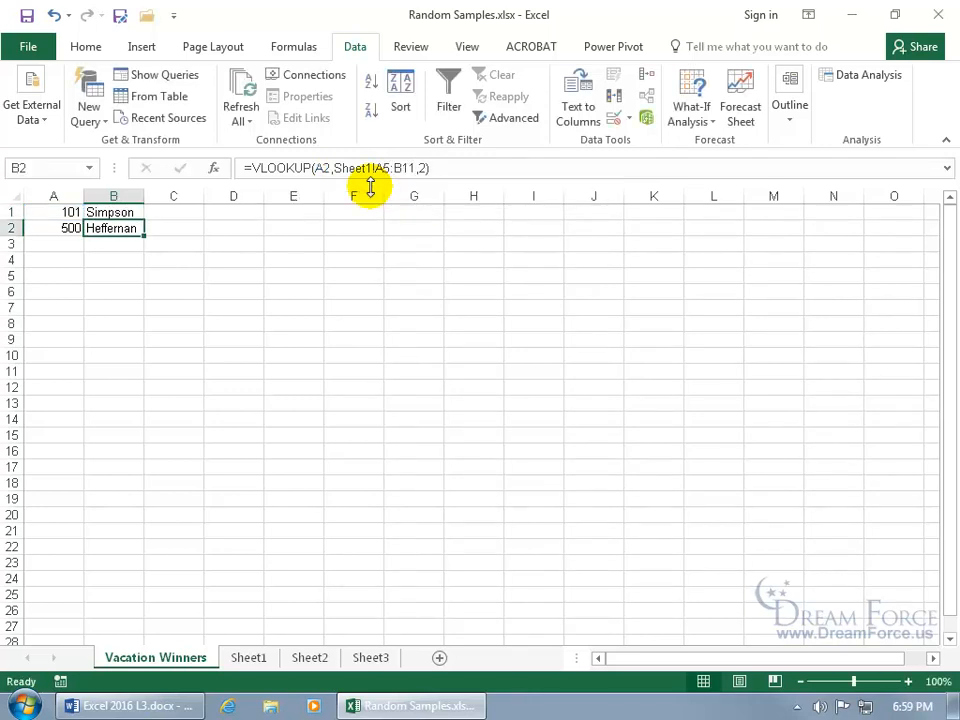
- Fill the corrected formula from B1 down to B2 and check the range in the copied formula
left_click(131, 210)
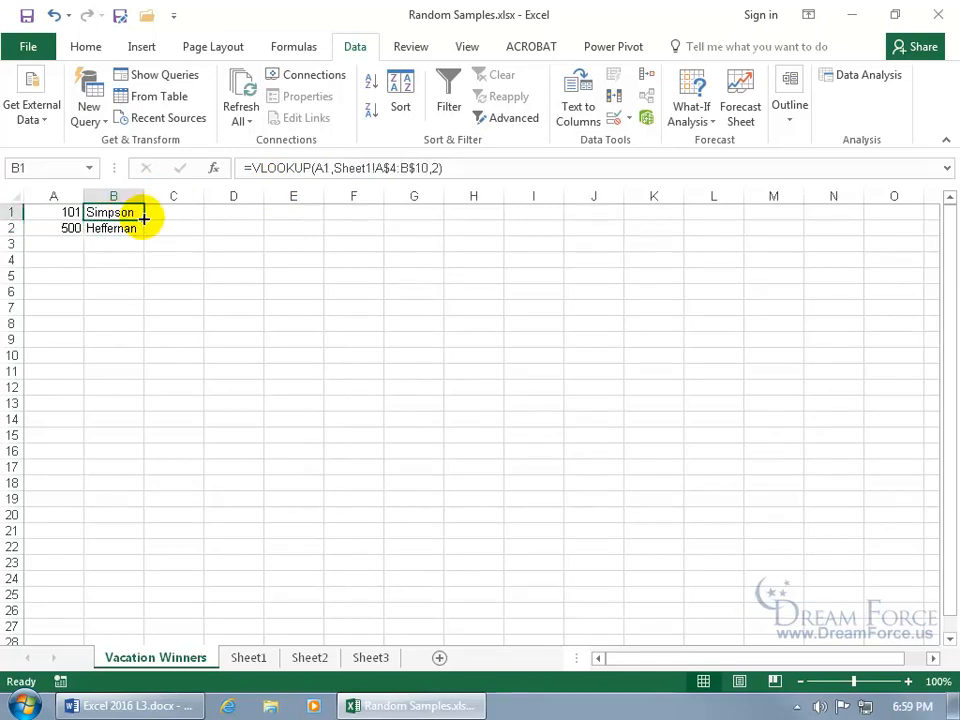
left_click_drag(145, 219, 137, 229)
left_click(120, 227)
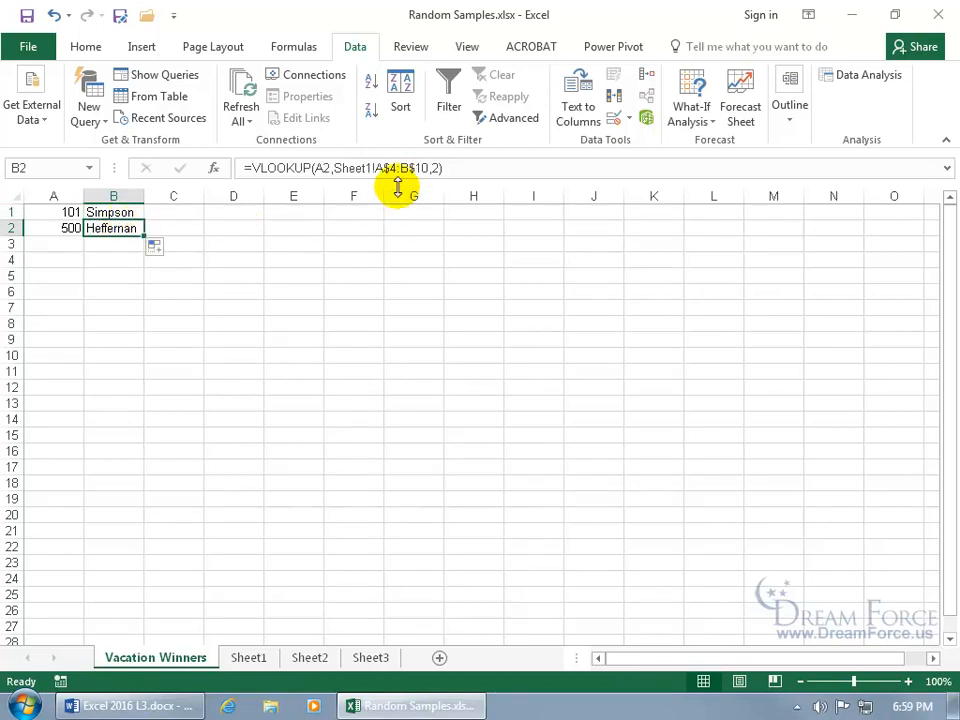